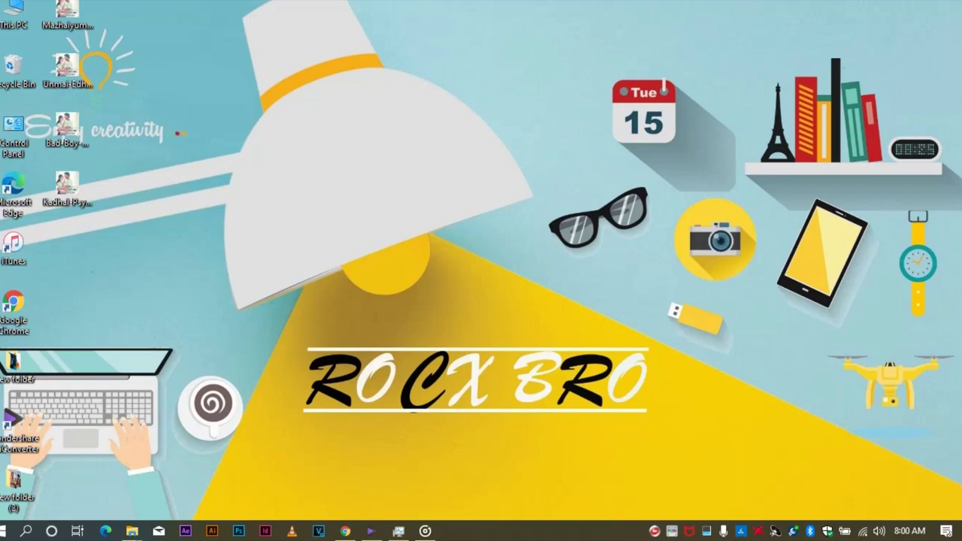
pyautogui.rightClick(549, 229)
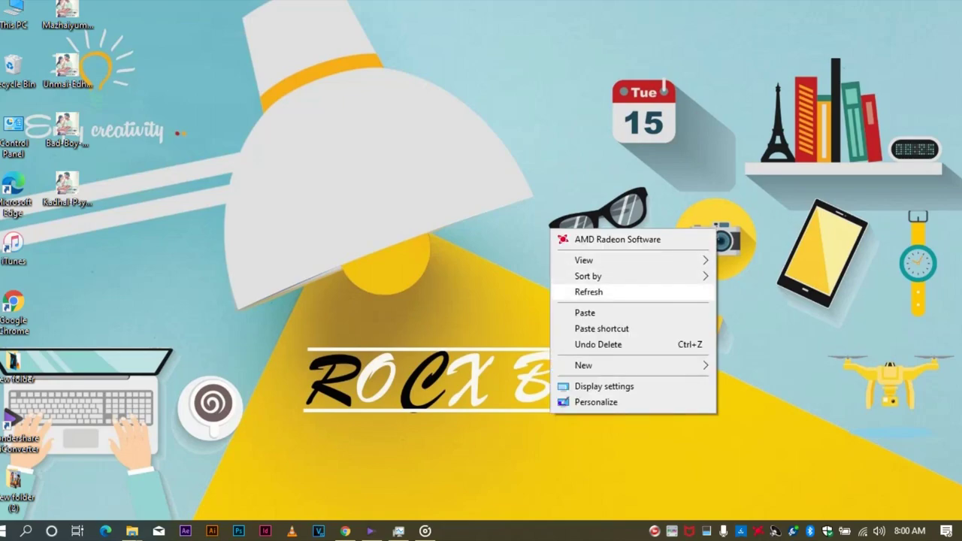
pyautogui.click(588, 291)
pyautogui.rightClick(446, 228)
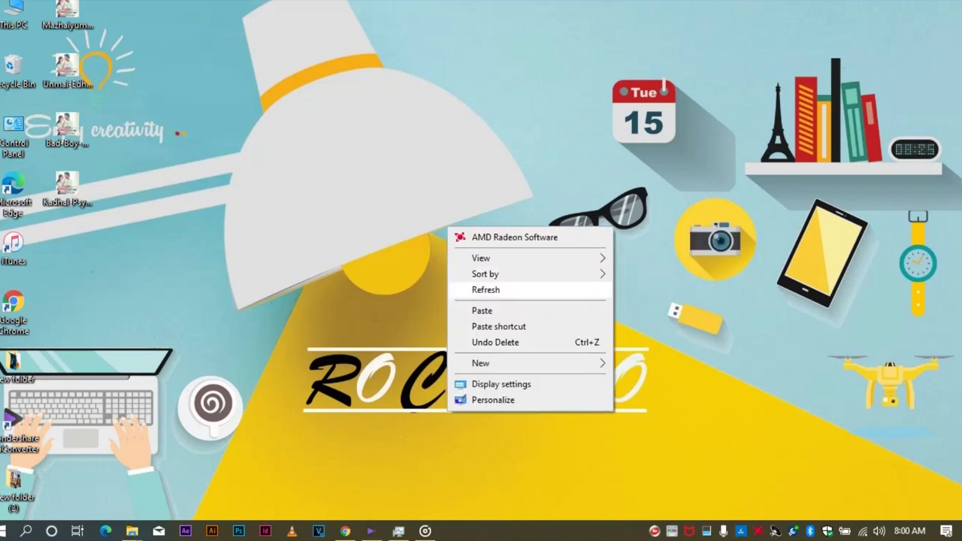
pyautogui.click(486, 290)
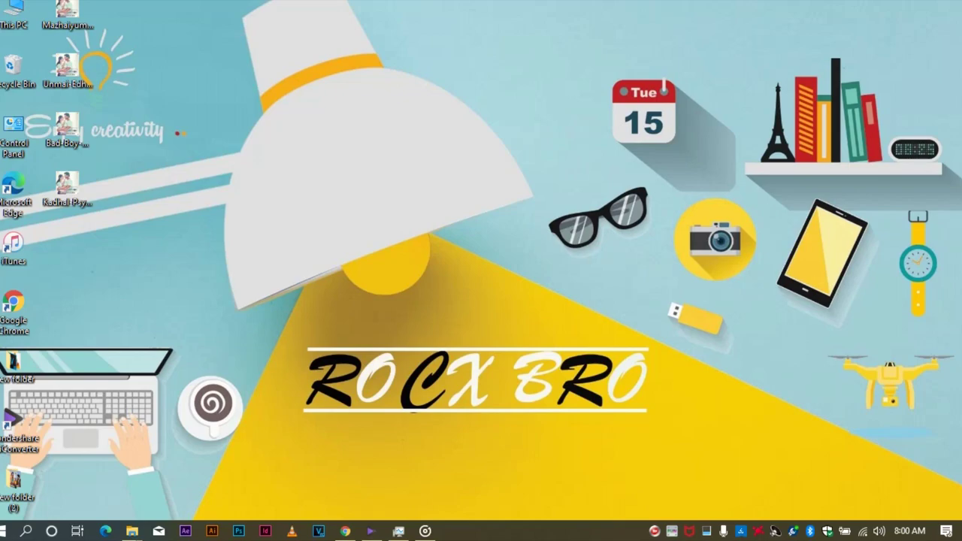
pyautogui.rightClick(487, 287)
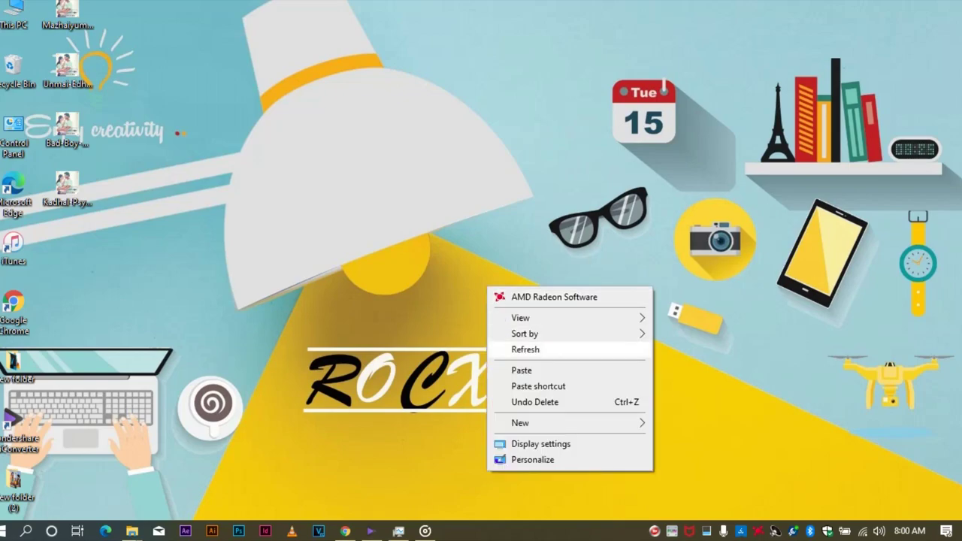
pyautogui.click(525, 350)
pyautogui.rightClick(477, 285)
pyautogui.click(515, 348)
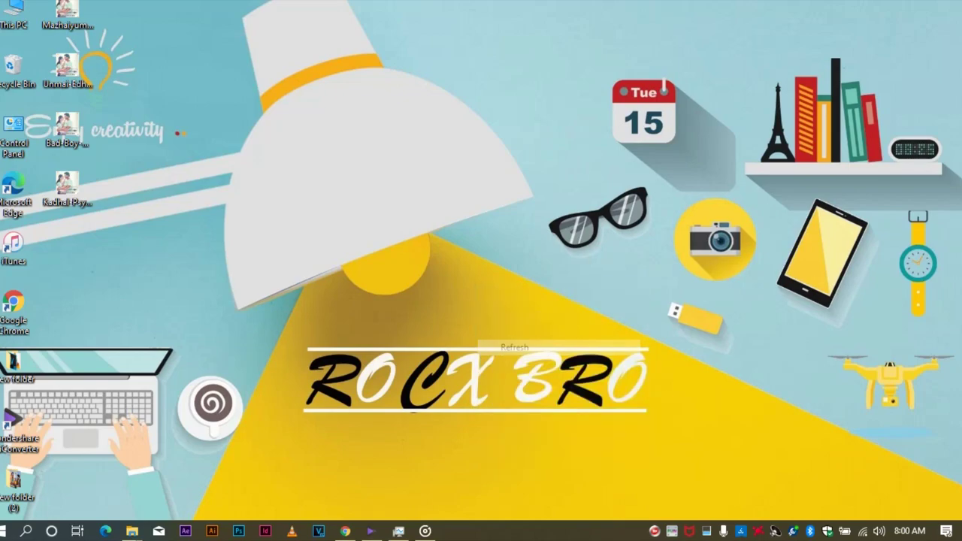
pyautogui.rightClick(469, 275)
pyautogui.click(508, 337)
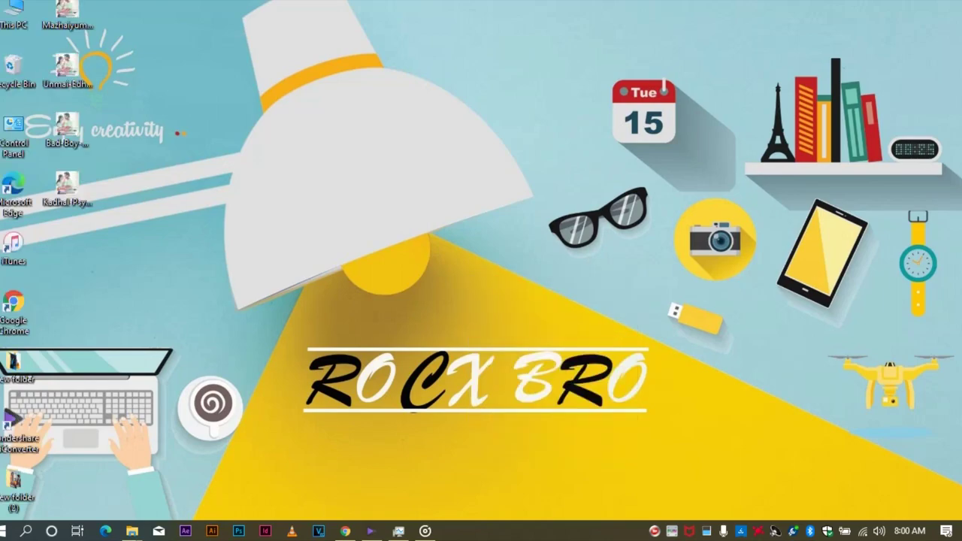
pyautogui.rightClick(571, 250)
pyautogui.click(609, 313)
pyautogui.rightClick(518, 236)
pyautogui.click(571, 296)
pyautogui.rightClick(584, 228)
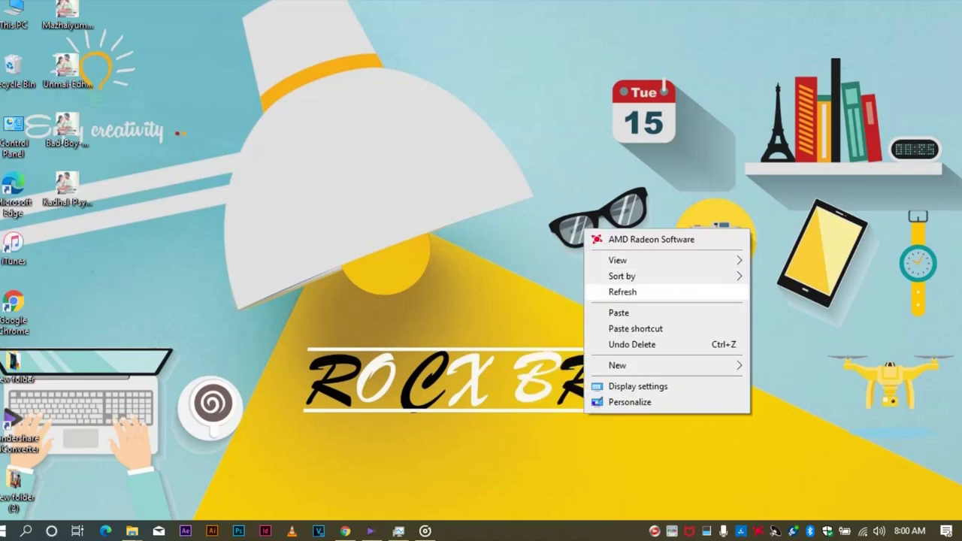
pyautogui.click(631, 290)
pyautogui.rightClick(592, 254)
pyautogui.click(630, 314)
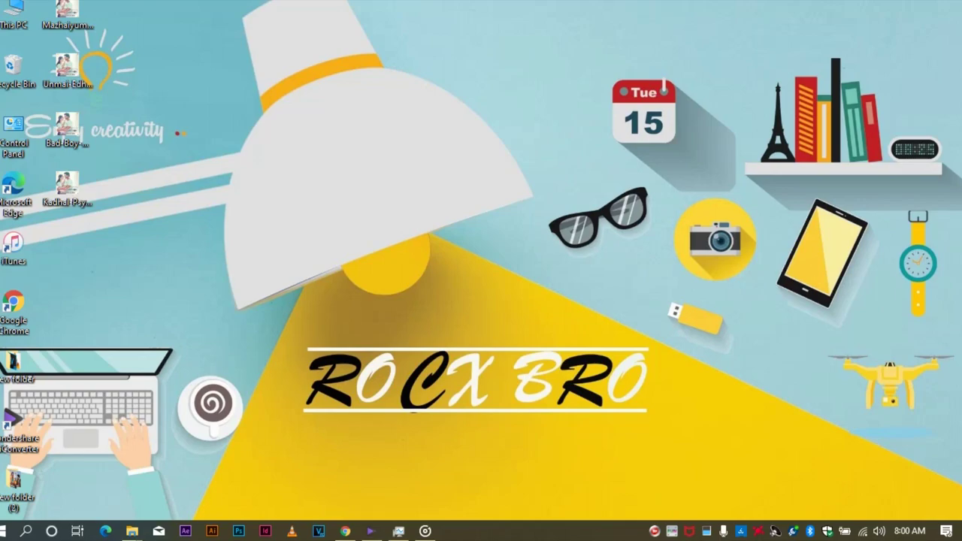
# Step: Switch to Chrome and download "ifunbox_setup backup all music photos.exe" from its Google Drive page
pyautogui.click(345, 531)
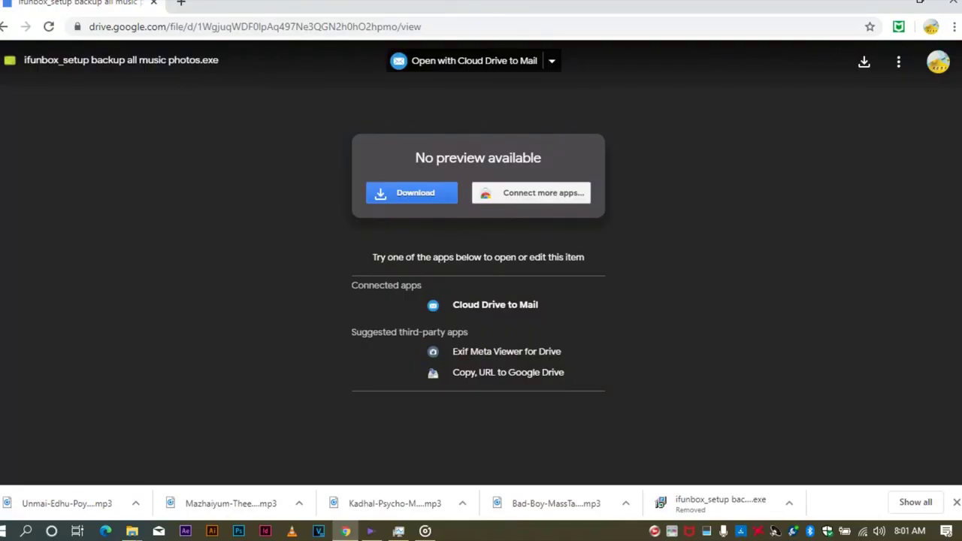
pyautogui.click(411, 193)
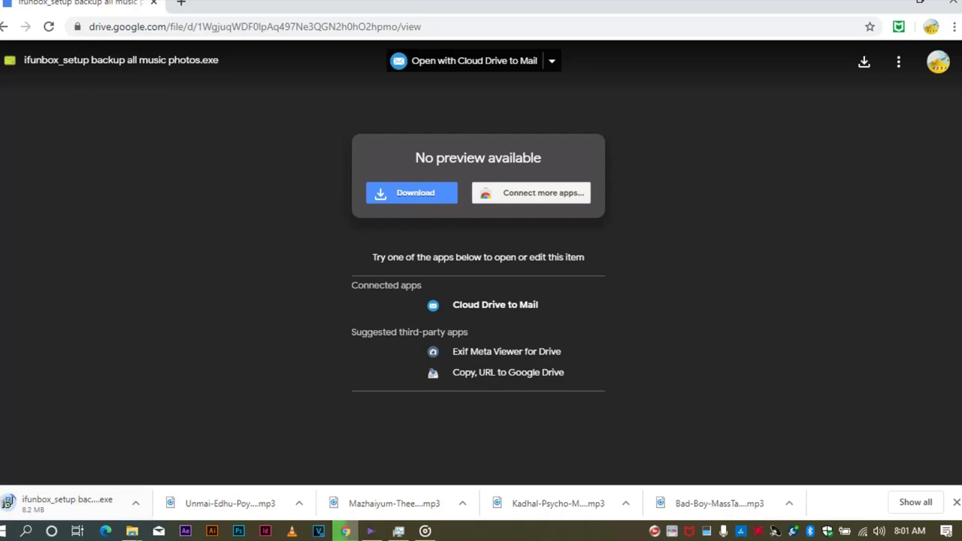
pyautogui.moveTo(759, 3); pyautogui.dragTo(729, 1)
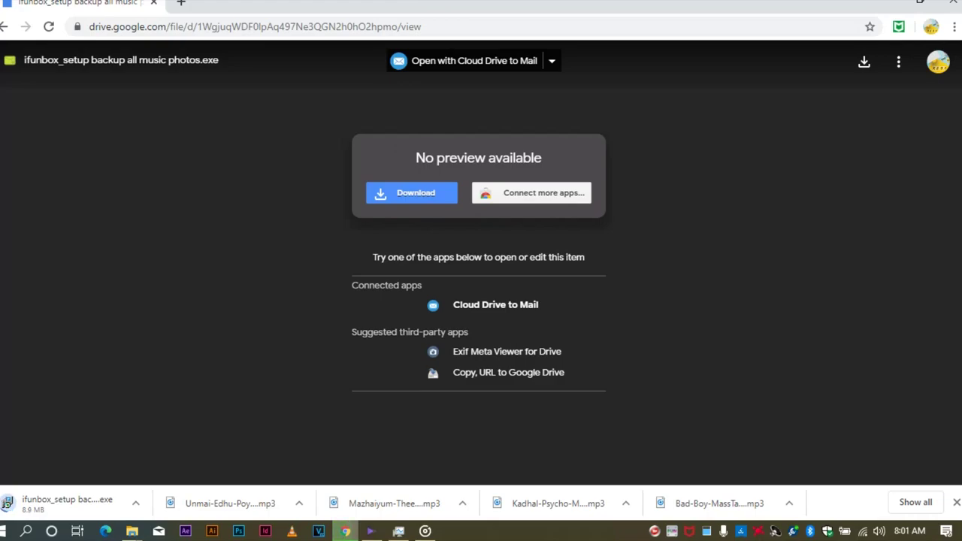
pyautogui.click(136, 502)
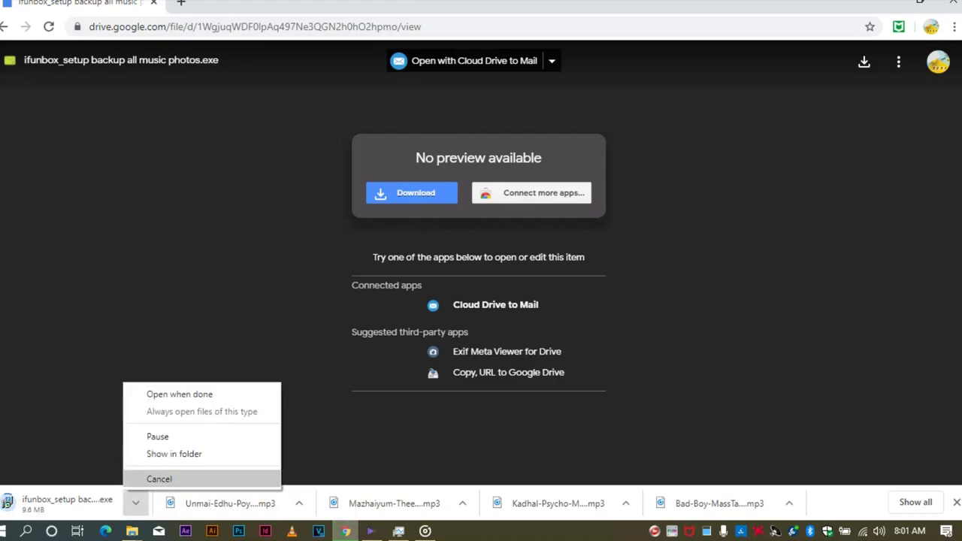
pyautogui.moveTo(526, 3)
pyautogui.mouseDown()
pyautogui.moveTo(492, 195)
pyautogui.moveTo(518, 1)
pyautogui.moveTo(638, 135)
pyautogui.moveTo(463, 252)
pyautogui.moveTo(449, 390)
pyautogui.moveTo(407, 164)
pyautogui.moveTo(518, 1)
pyautogui.mouseUp()
# Step: Run the existing "ifunbox_setup backup all music photos" application from the Downloads folder and pause the ongoing download
pyautogui.click(135, 503)
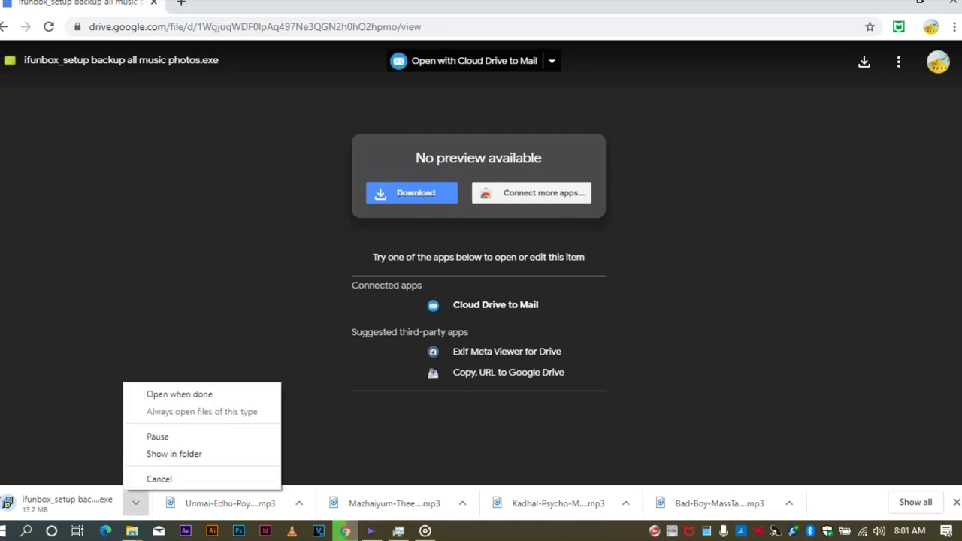
pyautogui.click(181, 454)
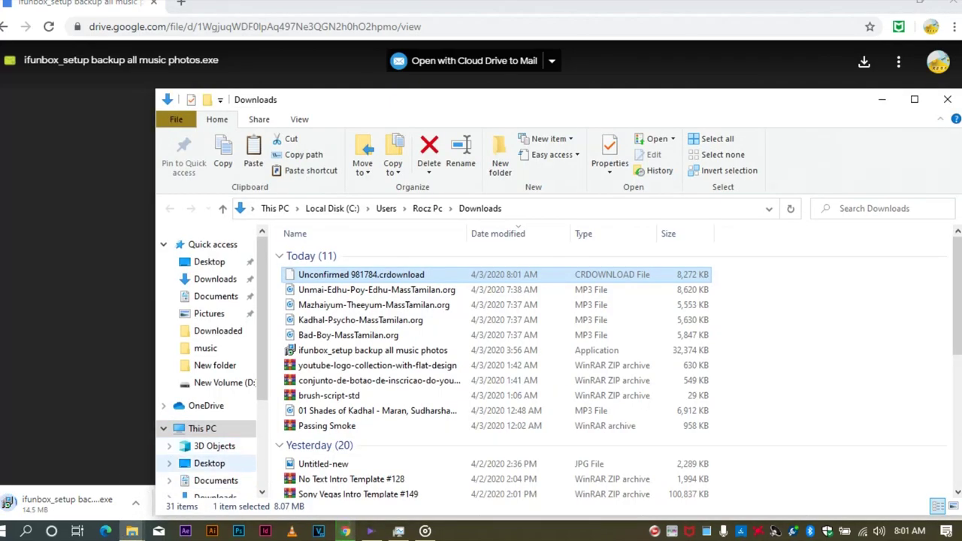
pyautogui.click(372, 351)
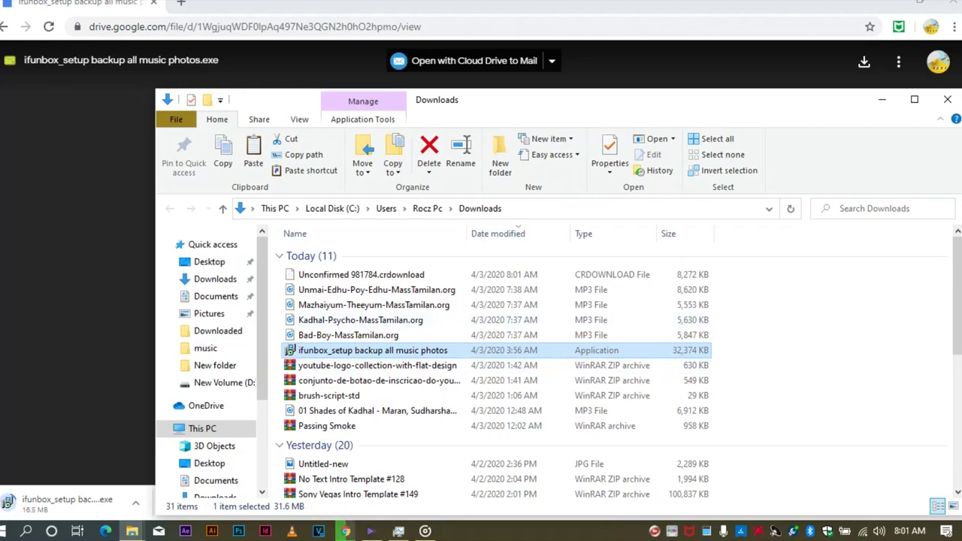
pyautogui.click(881, 99)
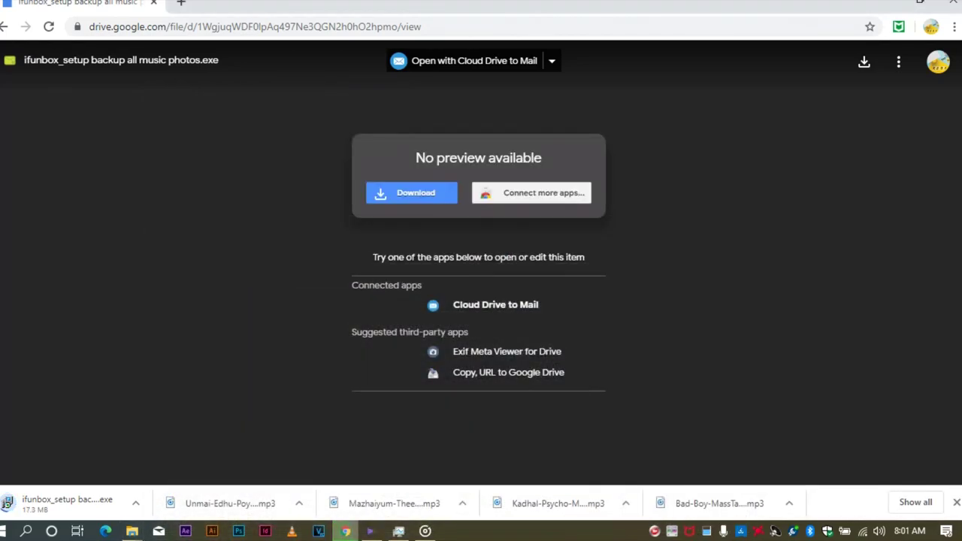
pyautogui.click(135, 503)
pyautogui.click(161, 433)
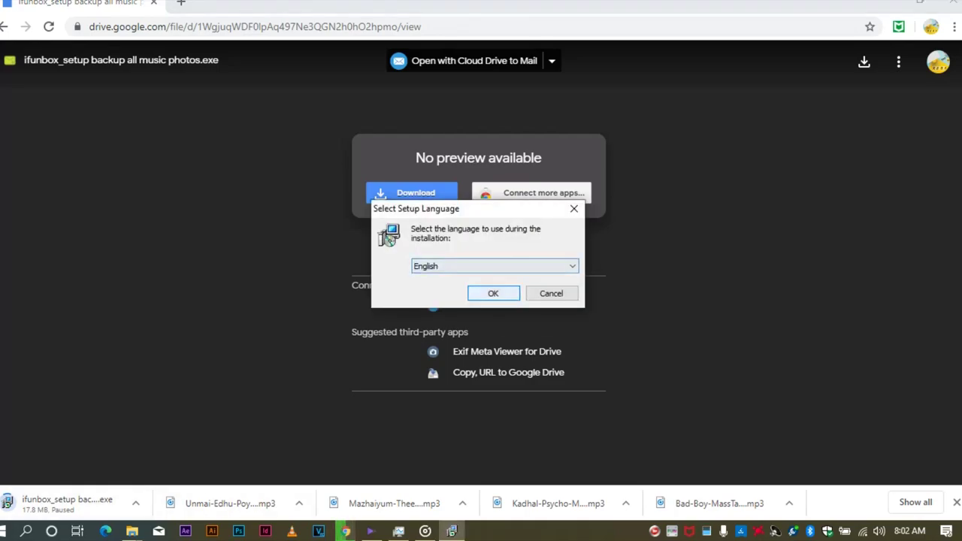
# Step: Set up iFunbox in English, accept the license agreement and install into the existing C:\Program Files (x86)\i-Funbox DevTeam folder
pyautogui.click(493, 293)
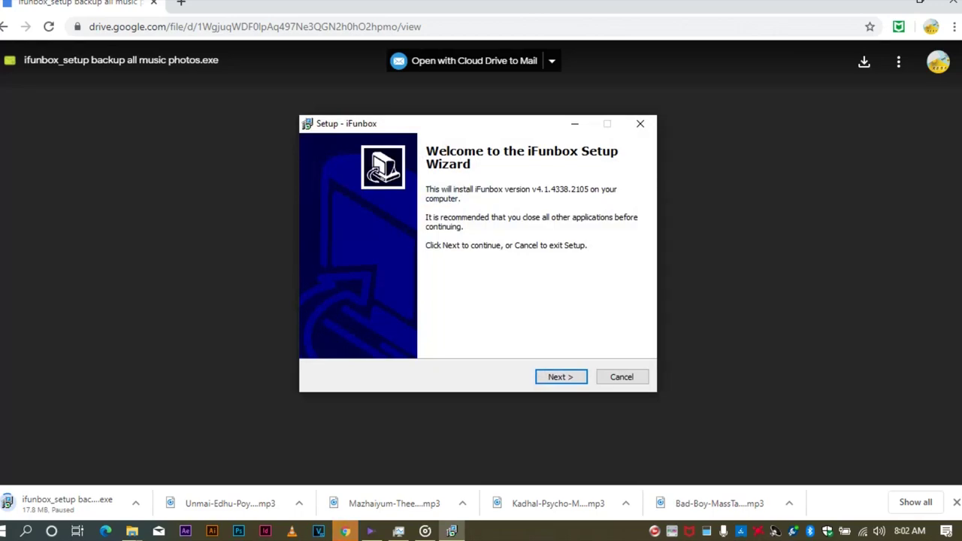
pyautogui.click(562, 376)
pyautogui.hotkey('alt', 'a')
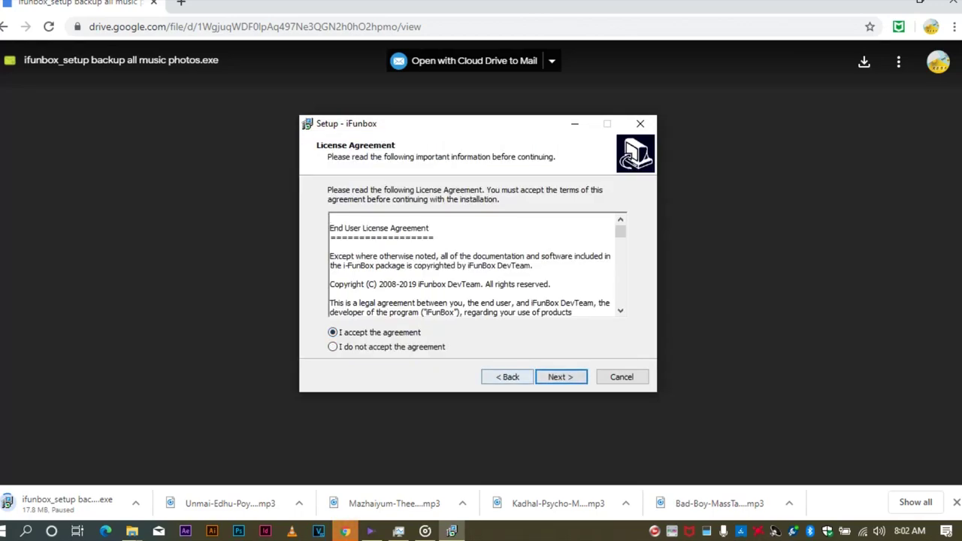
pyautogui.press('Return')
pyautogui.press('Return')
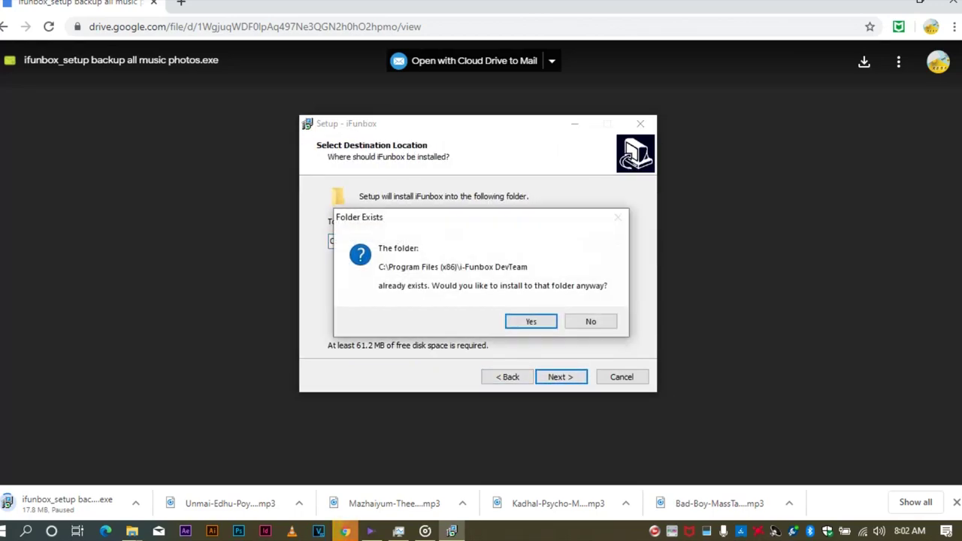
pyautogui.press('Return')
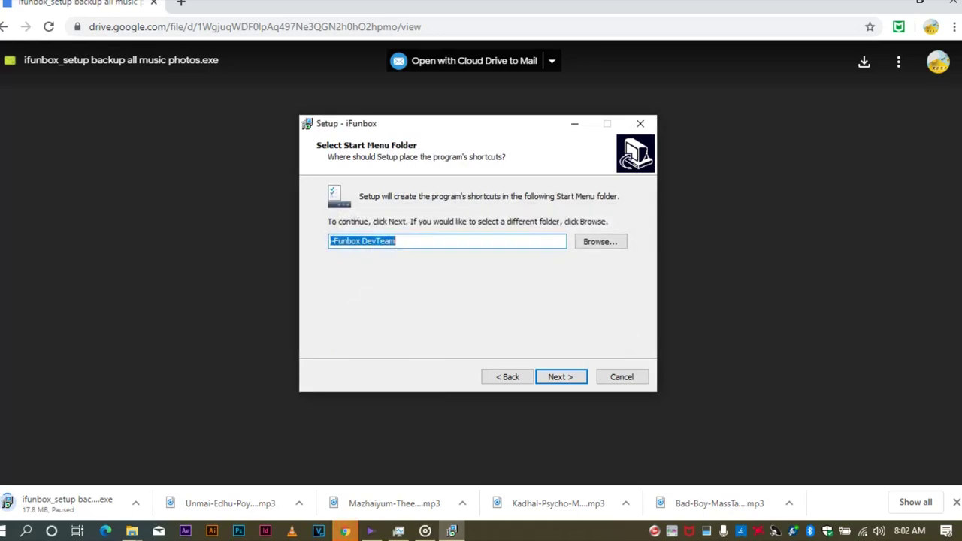
# Step: Keep the default Start Menu folder, complete the installation and exit setup with Run iFunbox v4.1.4338.2105 enabled
pyautogui.press('Return')
pyautogui.press('Return')
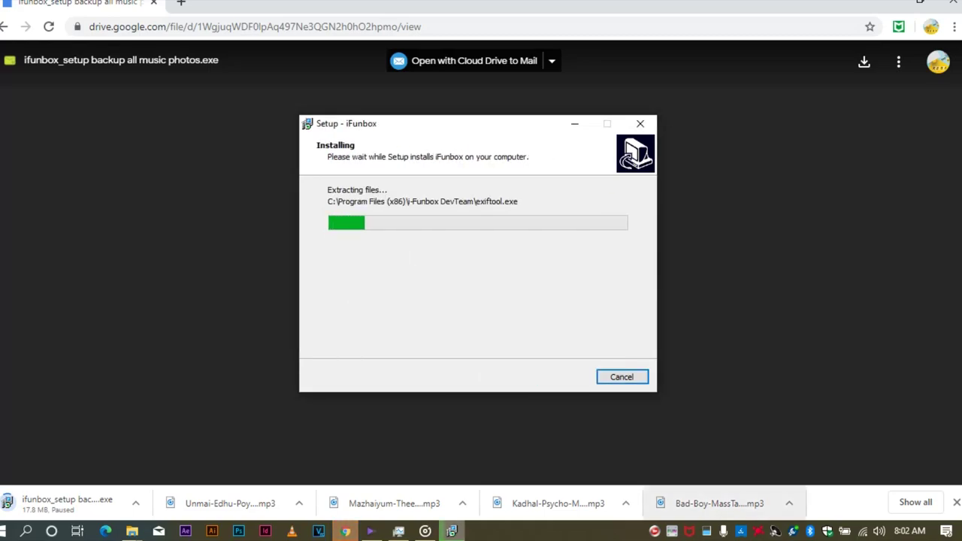
pyautogui.click(862, 532)
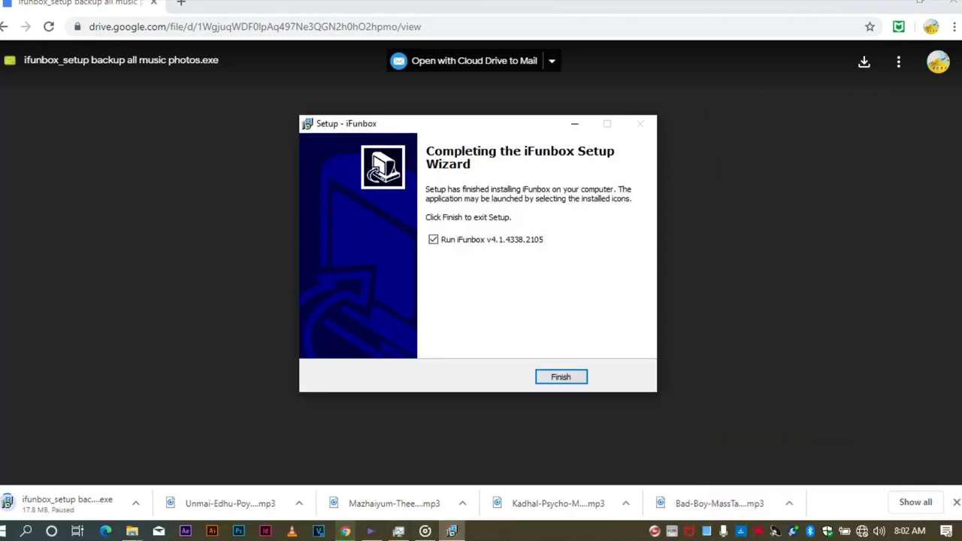
pyautogui.click(561, 377)
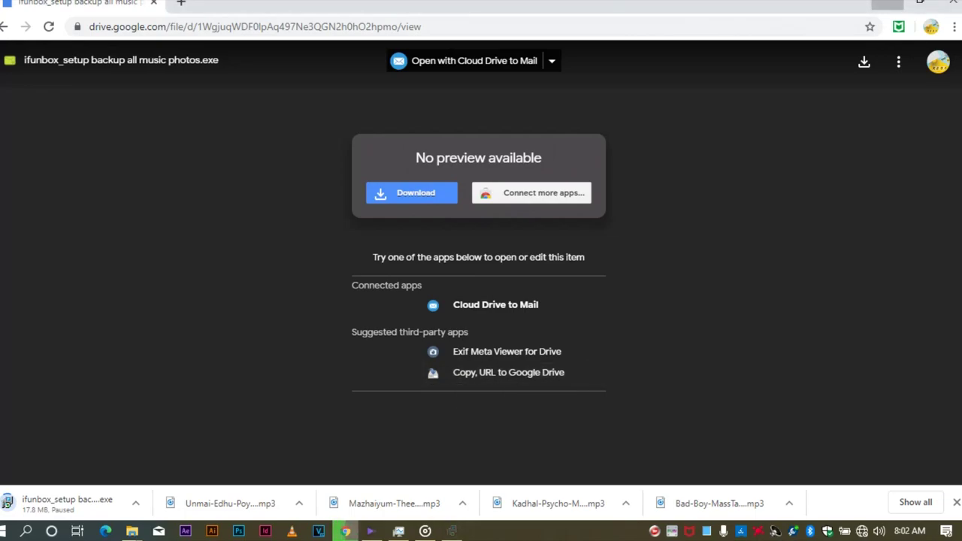
# Step: Clear the browser window and the device notification out of the way and open the iPhone's Music list in iFunbox
pyautogui.click(888, 3)
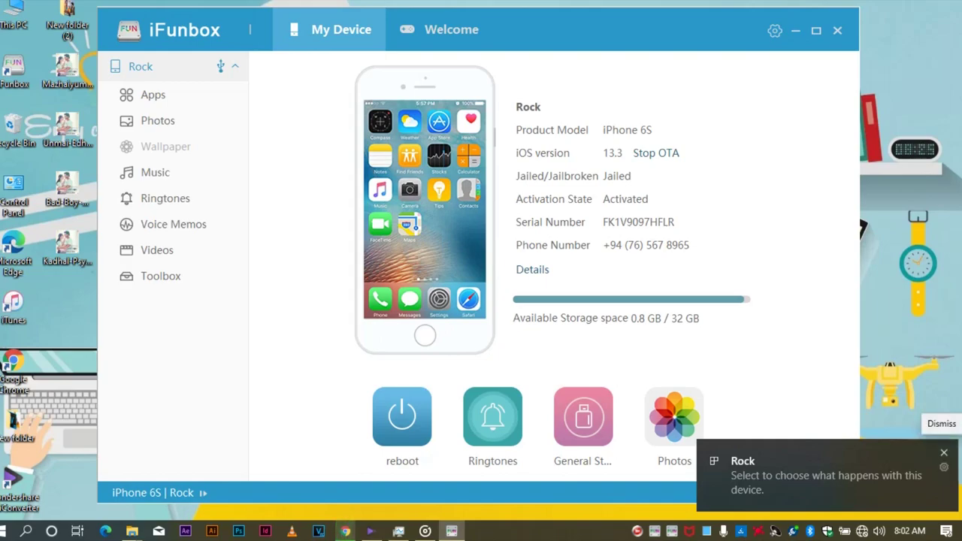
pyautogui.click(944, 452)
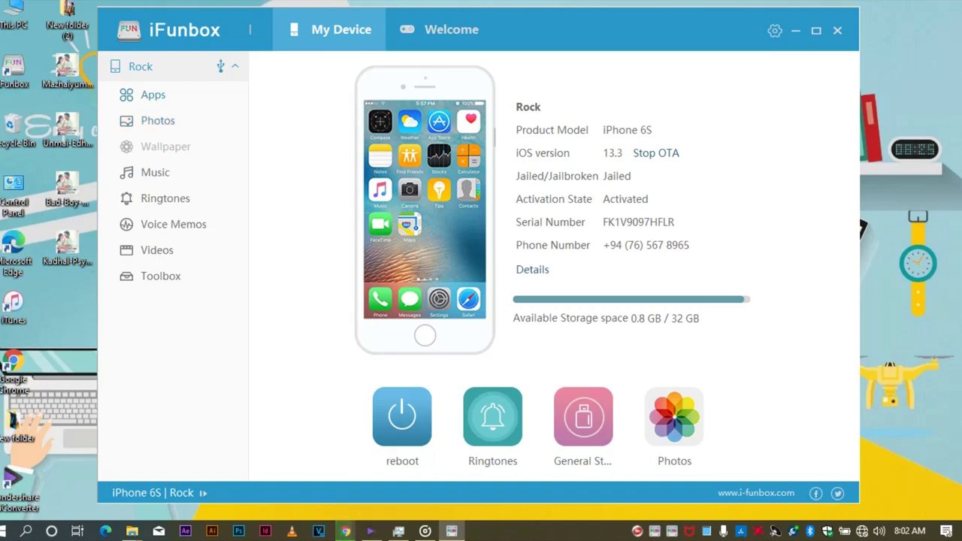
pyautogui.click(156, 173)
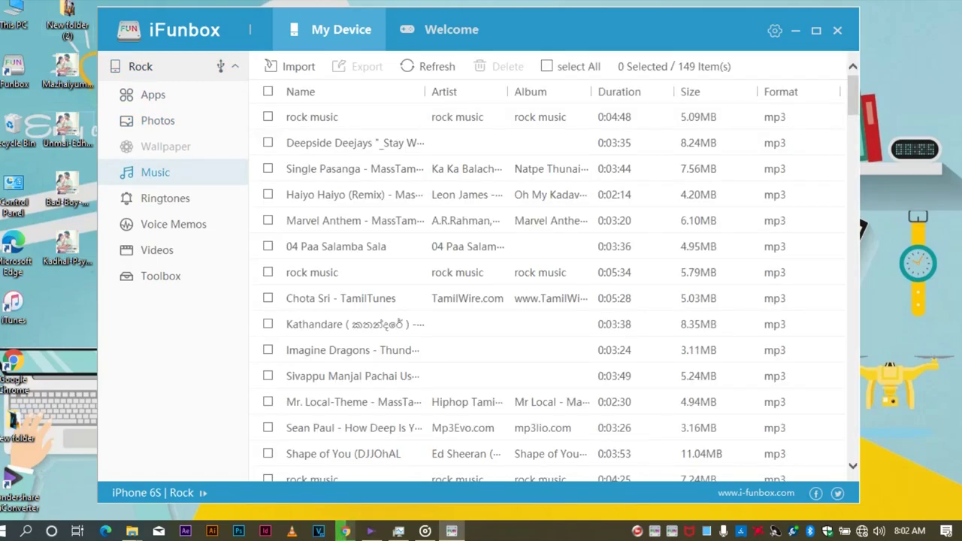
# Step: Look into the desktop folder "New folder (2)", close it and delete the folder from the desktop
pyautogui.doubleClick(67, 18)
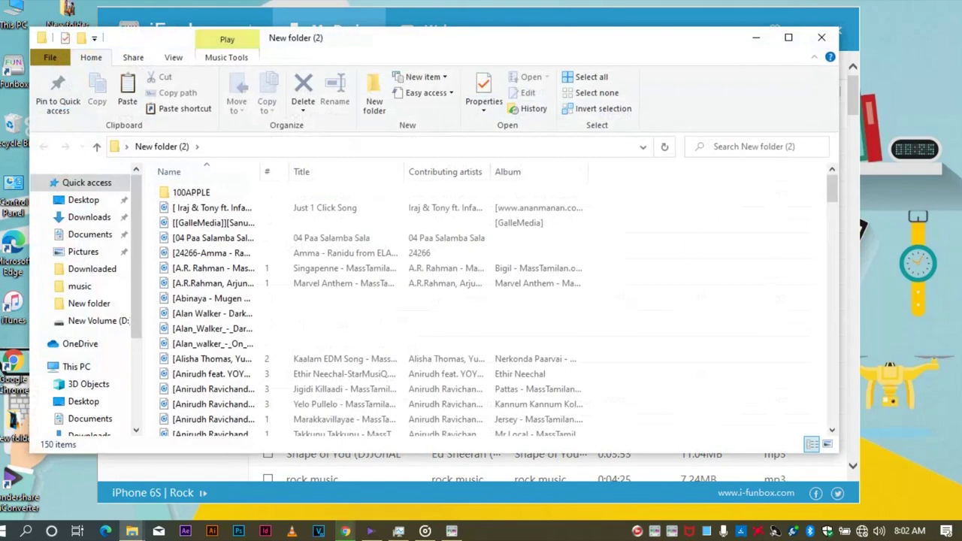
pyautogui.click(821, 38)
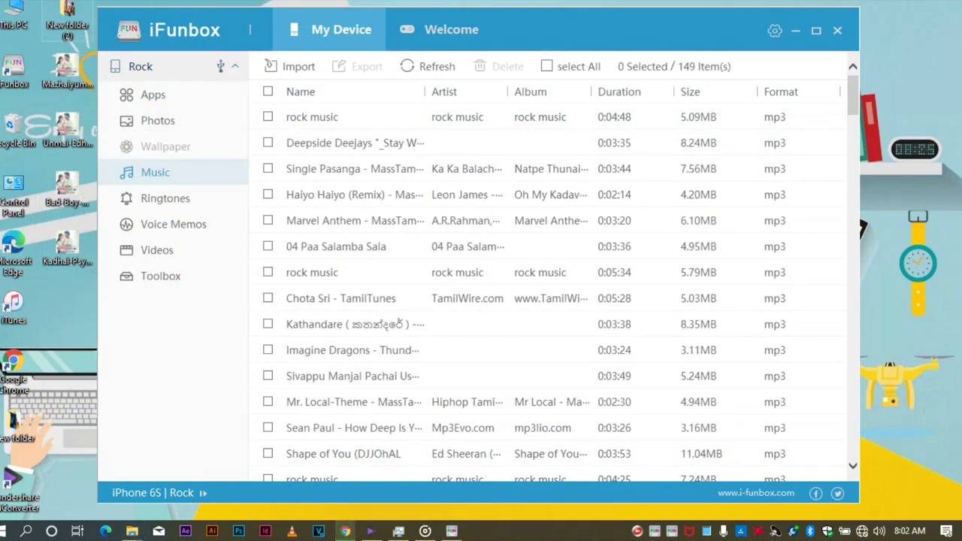
pyautogui.rightClick(55, 15)
pyautogui.click(90, 378)
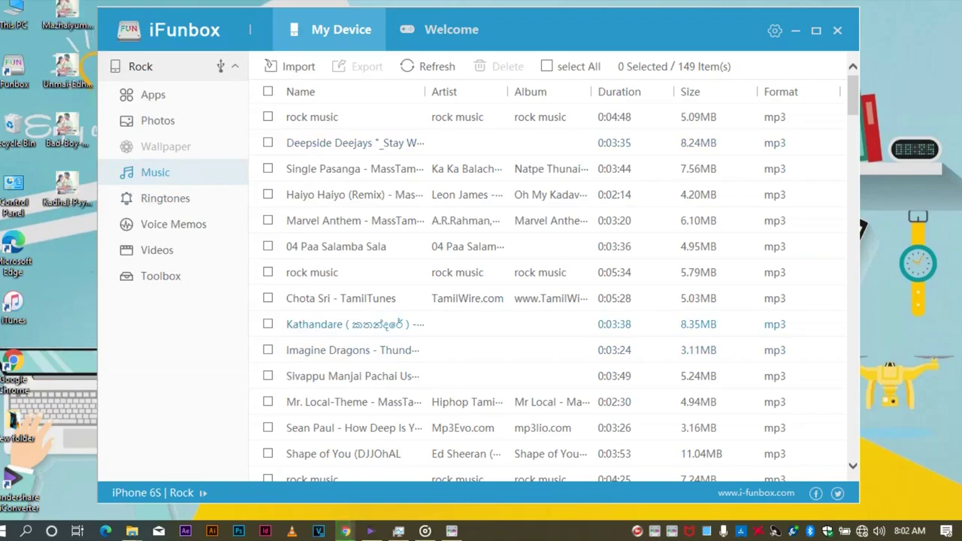
# Step: Select all songs in the Music list and create a new folder on the desktop for them
pyautogui.click(399, 324)
pyautogui.hotkey('ctrl', 'a')
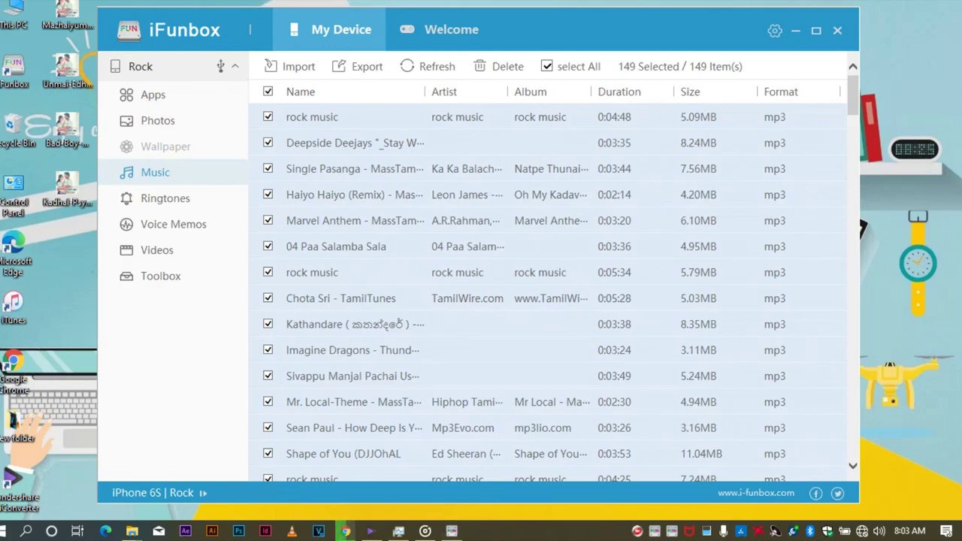
pyautogui.rightClick(52, 275)
pyautogui.moveTo(150, 410)
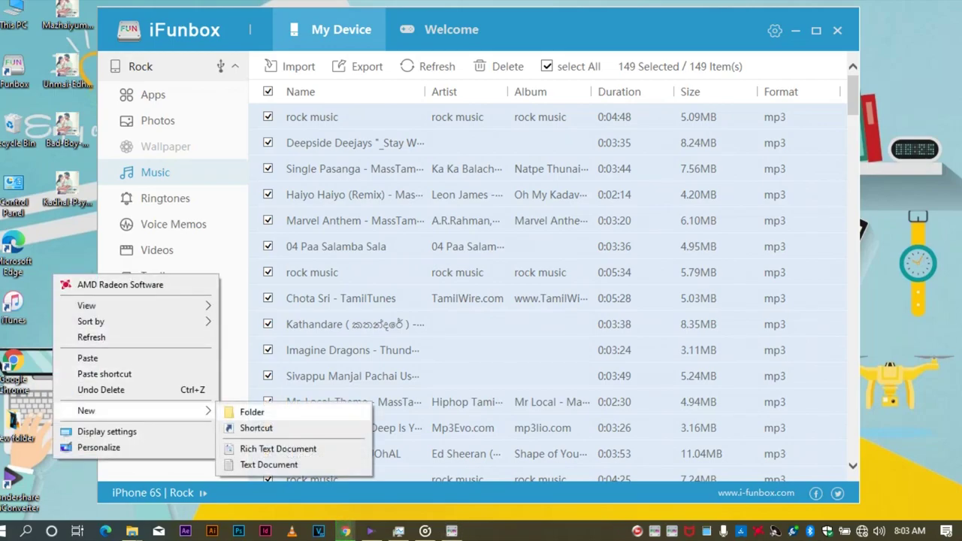
pyautogui.click(248, 408)
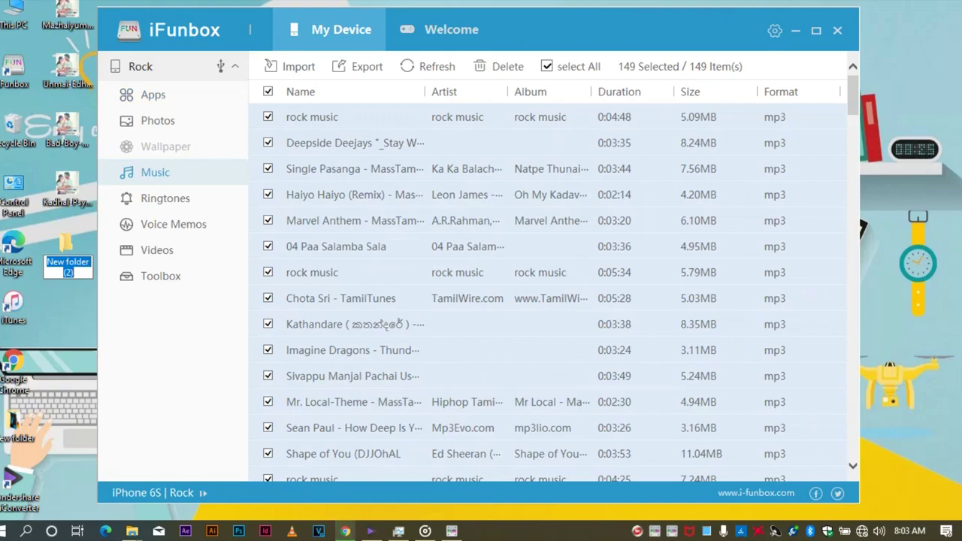
# Step: Export all selected songs from the iPhone to the desktop folder "New folder (2)"
pyautogui.click(358, 67)
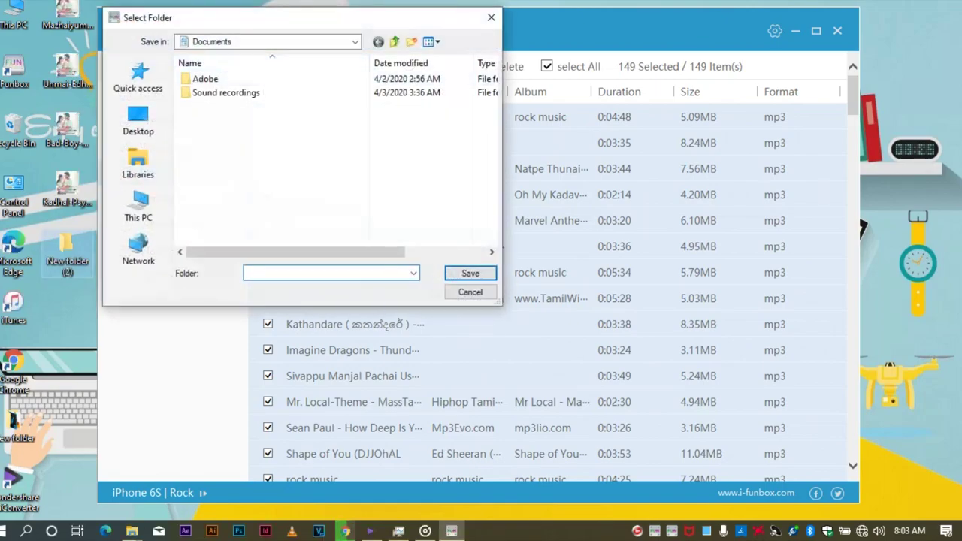
pyautogui.click(138, 120)
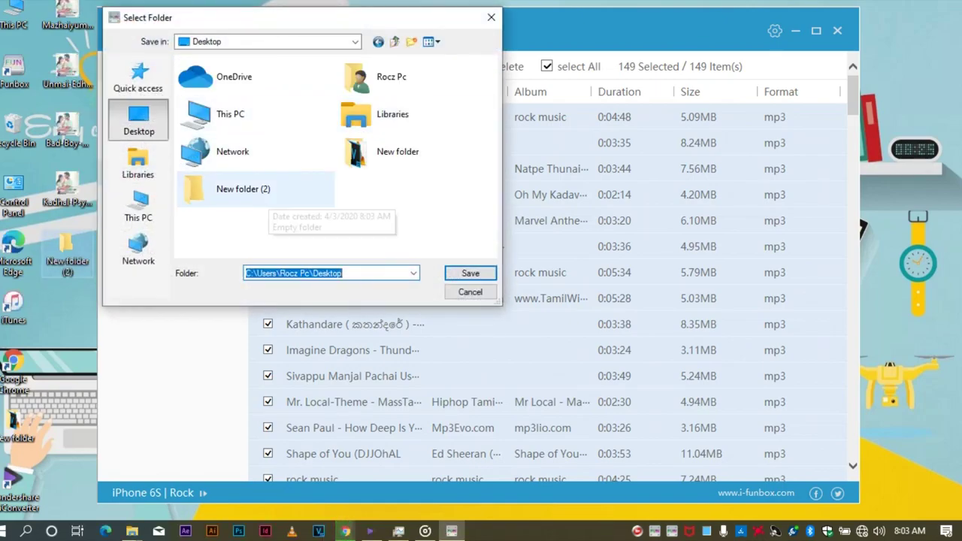
pyautogui.doubleClick(242, 188)
pyautogui.click(470, 272)
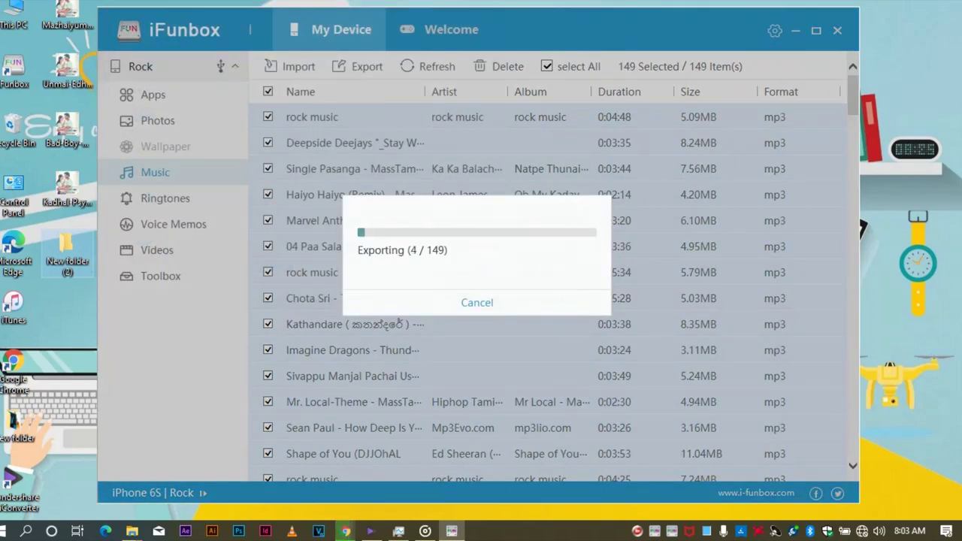
# Step: Check the exported songs in the desktop folder "New folder (2)", selecting all files there, and close the folder window
pyautogui.doubleClick(68, 253)
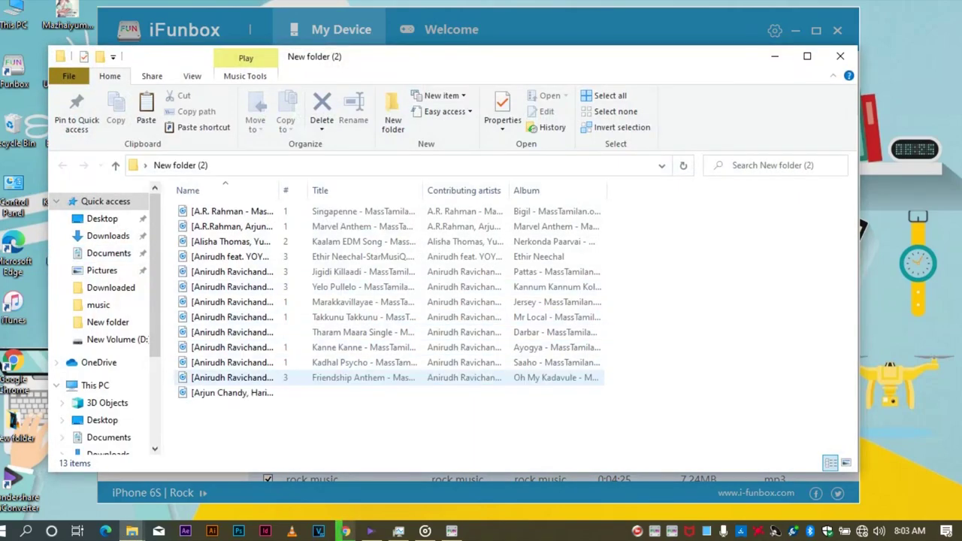
pyautogui.click(841, 56)
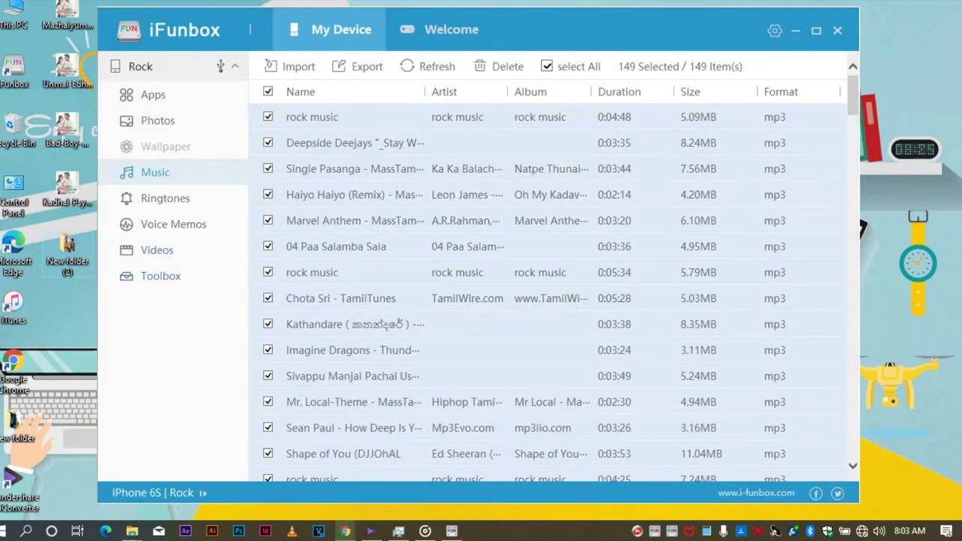
pyautogui.doubleClick(84, 241)
pyautogui.moveTo(466, 77); pyautogui.dragTo(469, 169)
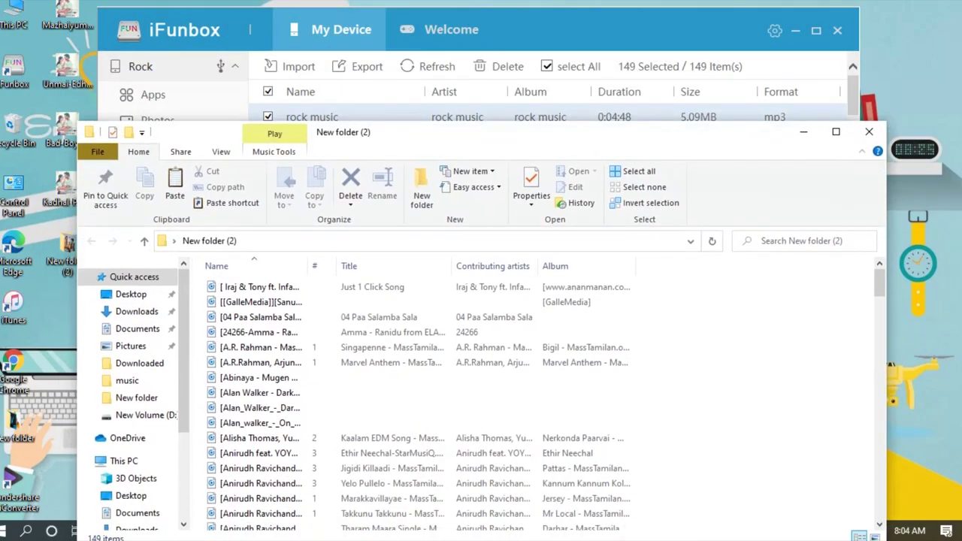
pyautogui.click(260, 317)
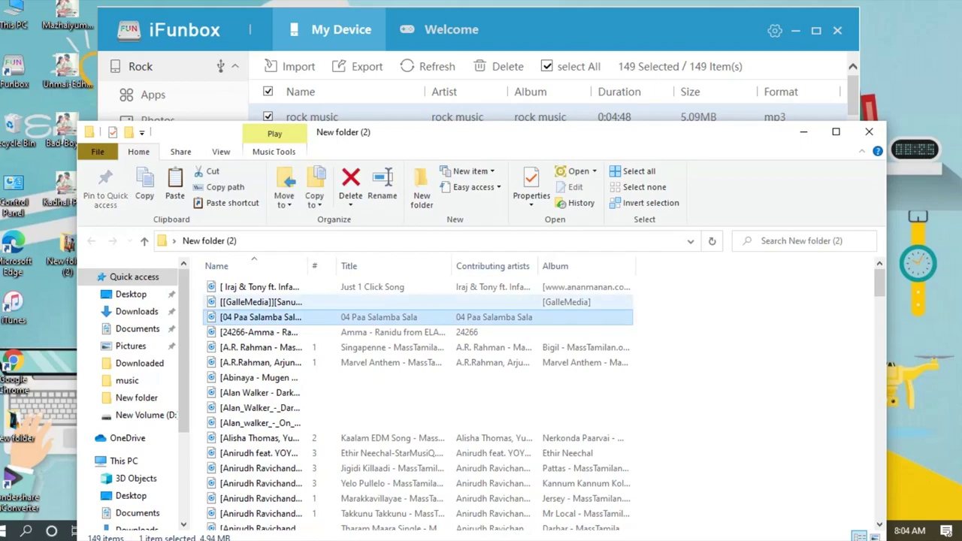
pyautogui.hotkey('ctrl', 'a')
pyautogui.moveTo(481, 132); pyautogui.dragTo(529, 41)
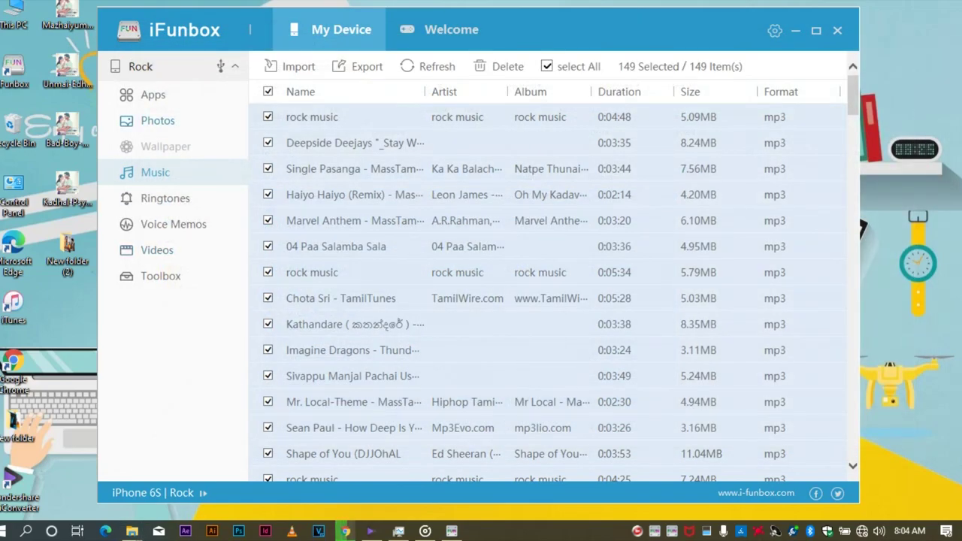
# Step: Open the iPhone's Photos and select the first photo dated 2020-03-30
pyautogui.click(158, 121)
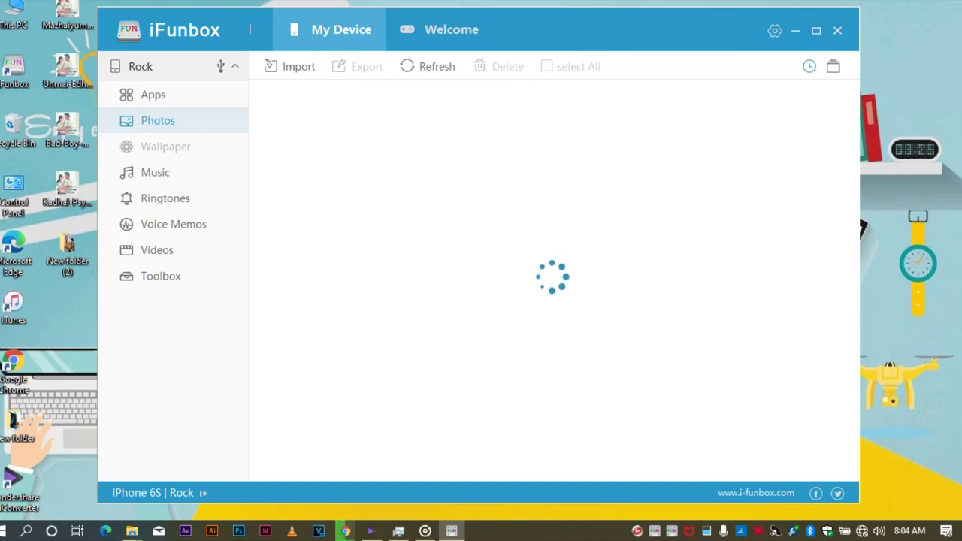
pyautogui.scroll(-3, 563, 275)
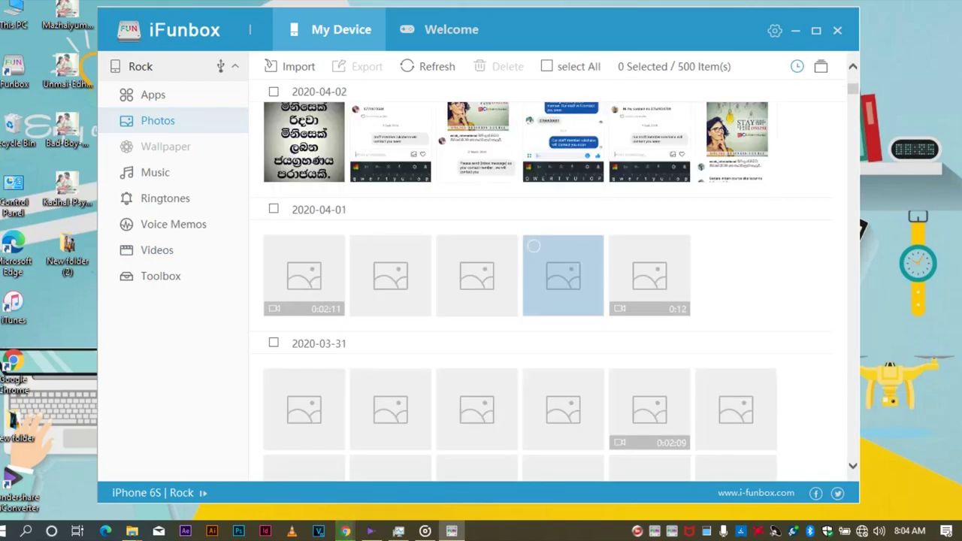
pyautogui.scroll(-10, 562, 286)
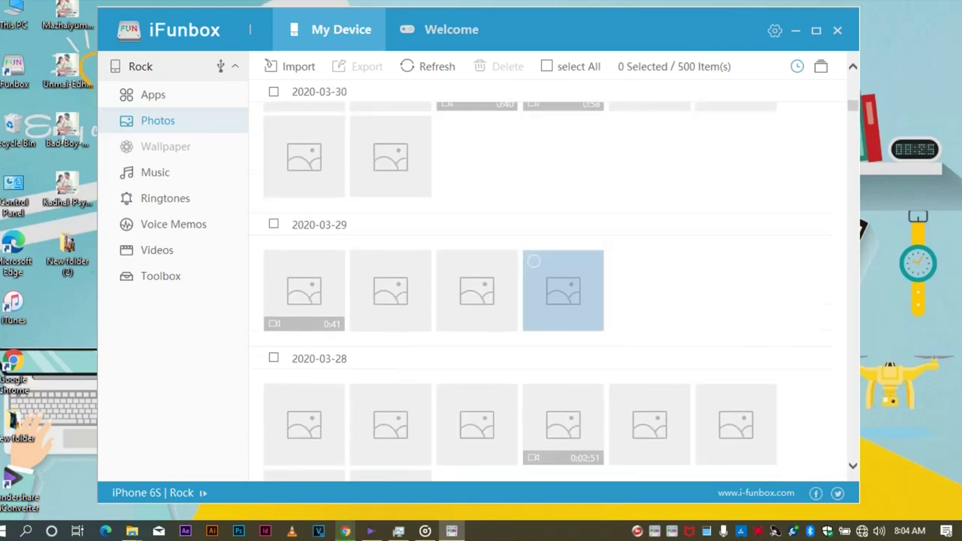
pyautogui.scroll(4, 562, 290)
pyautogui.scroll(-2, 563, 290)
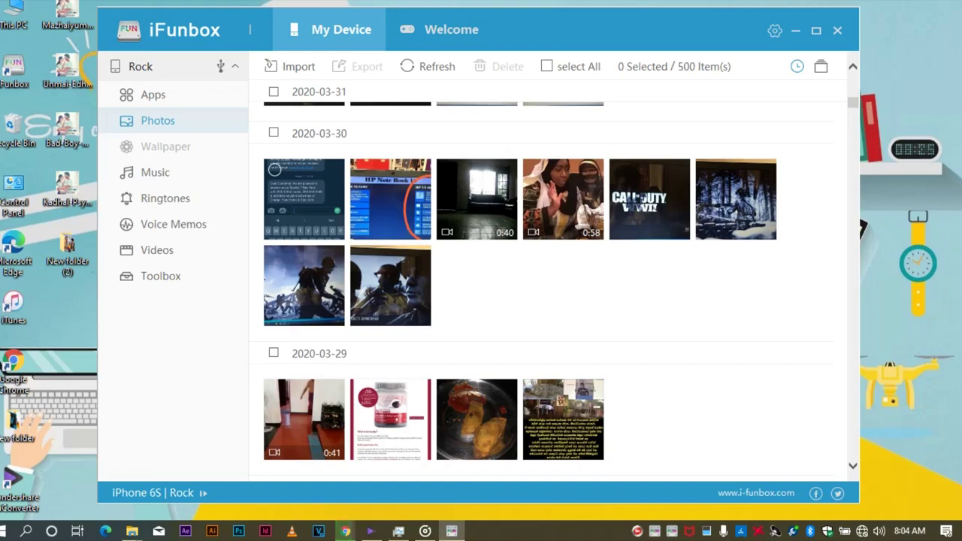
pyautogui.click(275, 169)
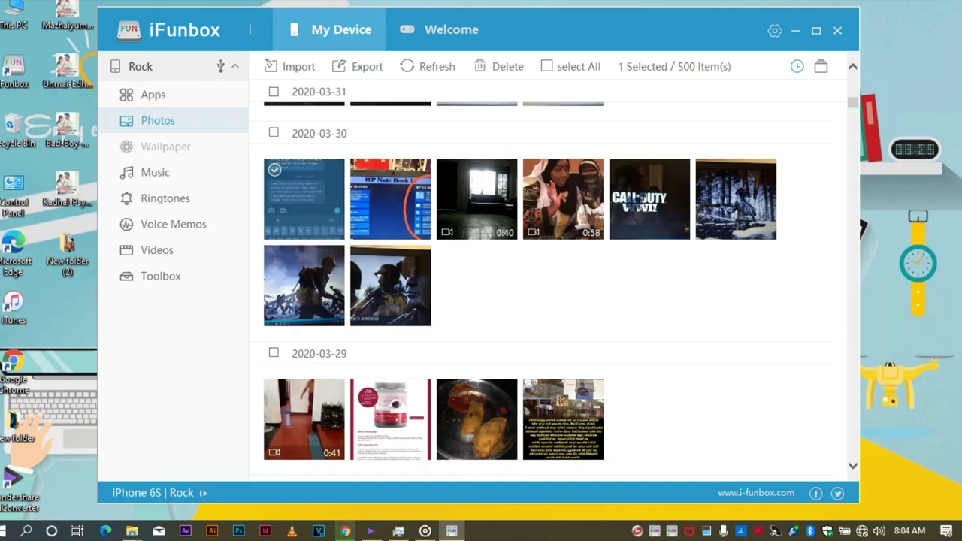
# Step: Try "ddqd" as the export folder, dismiss the message and export the selected photo to "New folder (2)"
pyautogui.click(359, 66)
pyautogui.write('ddqd')
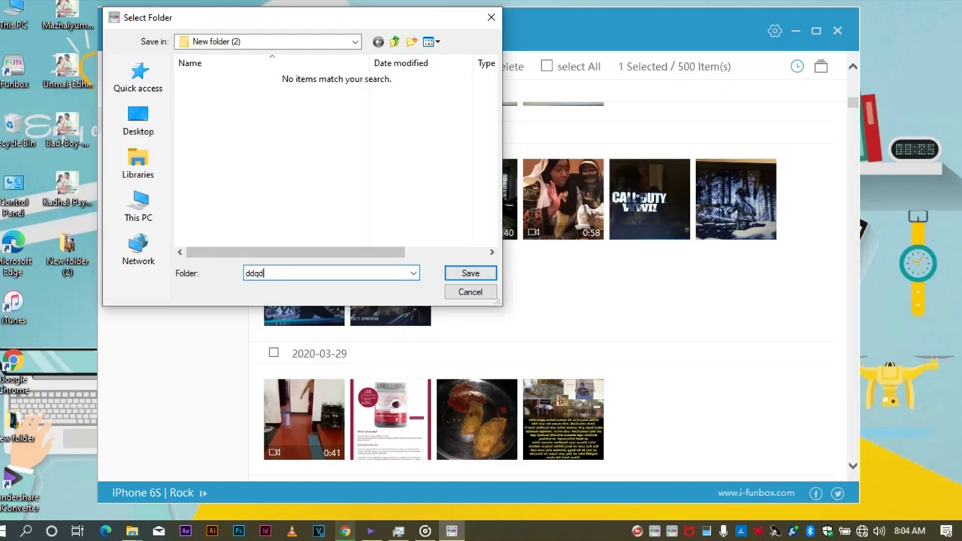
pyautogui.press('Return')
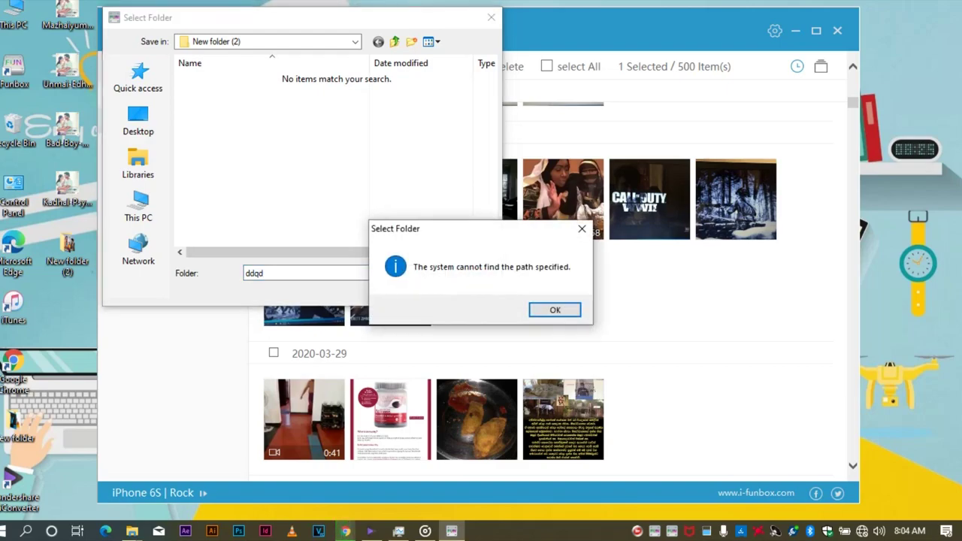
pyautogui.press('Return')
pyautogui.press('Return')
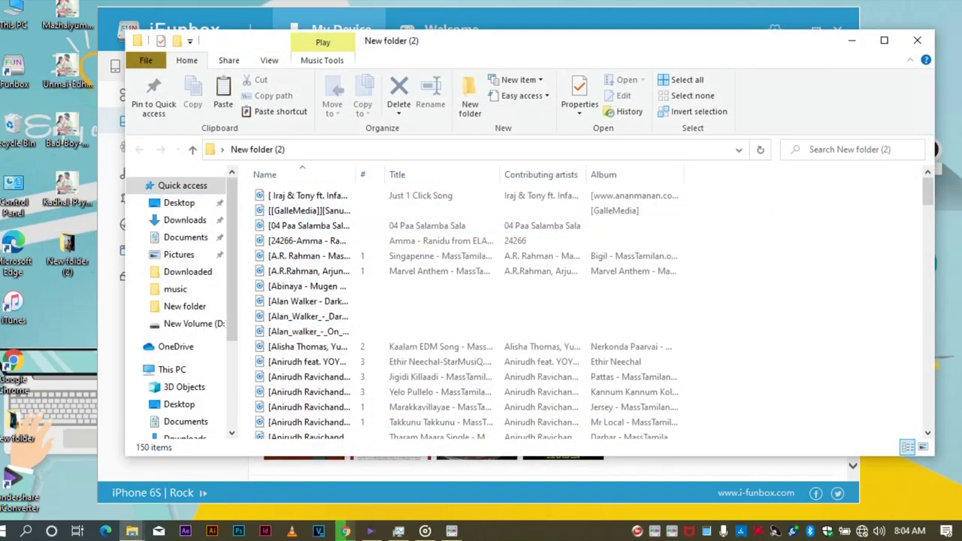
# Step: Display the files of "New folder (2)" as medium icons and look for the exported photo
pyautogui.click(269, 60)
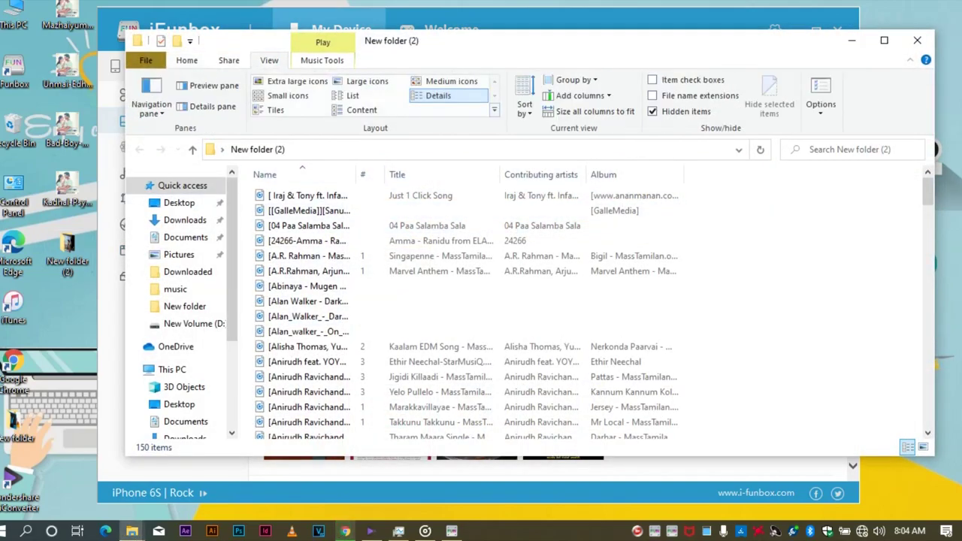
pyautogui.click(450, 81)
pyautogui.scroll(-10, 832, 316)
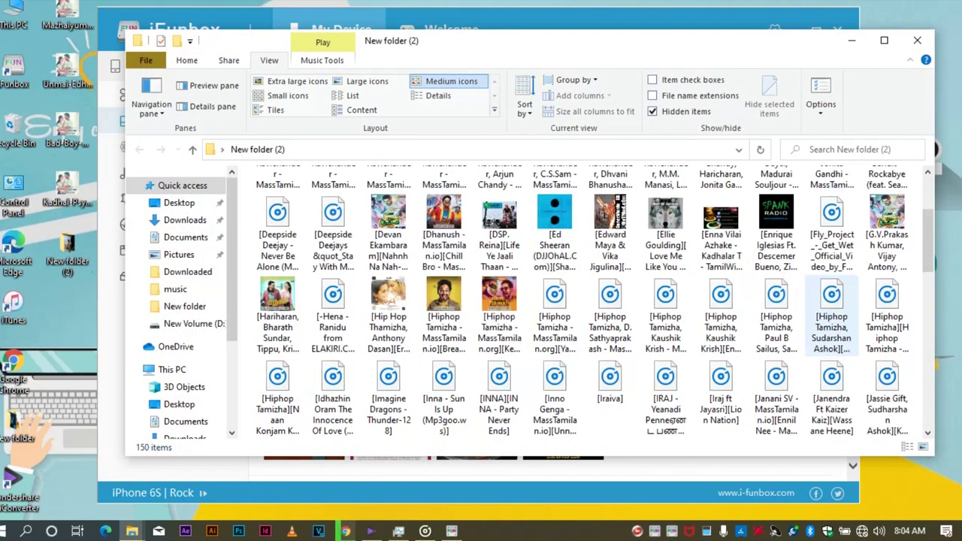
# Step: View the exported photo 2020_03_30_IMG_3065, then close the image viewer and the folder window
pyautogui.click(555, 388)
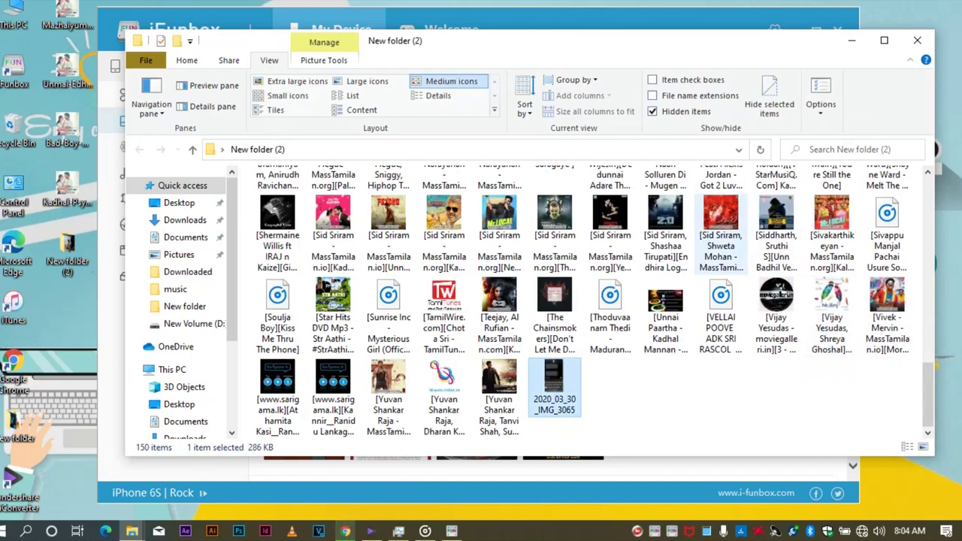
pyautogui.press('Return')
pyautogui.press('Return')
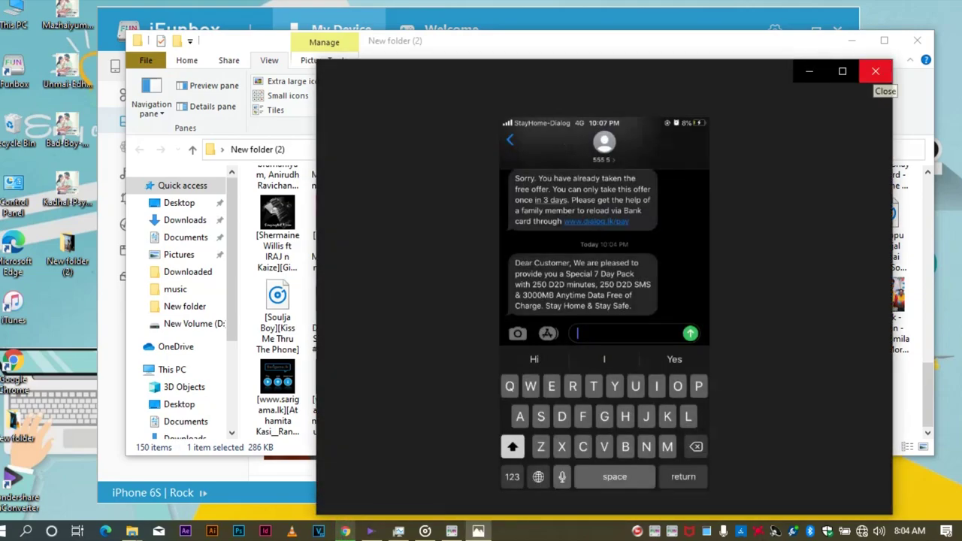
pyautogui.click(876, 72)
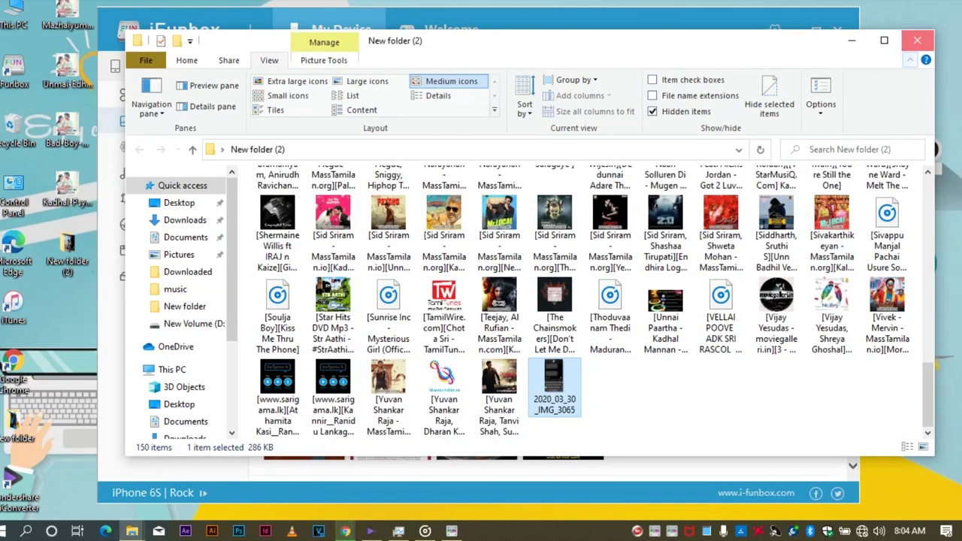
pyautogui.click(917, 39)
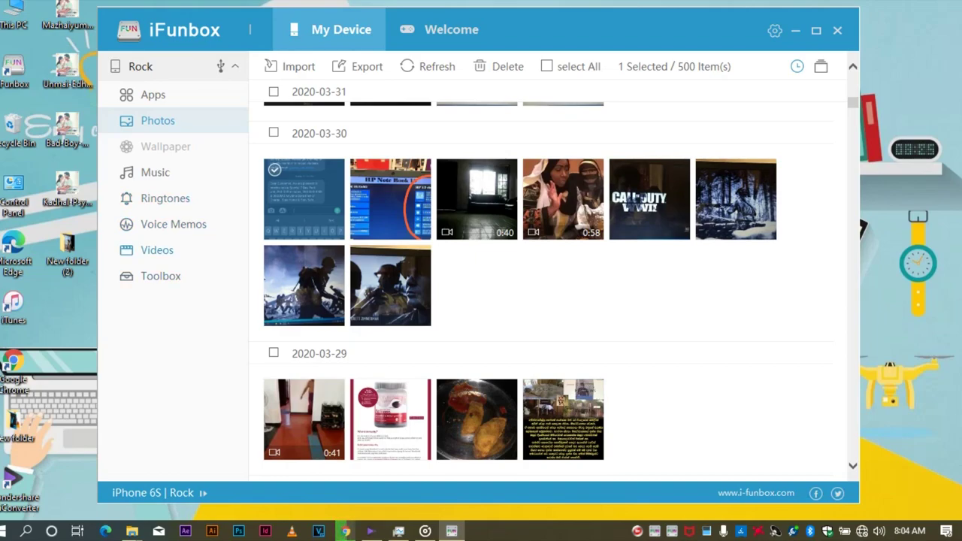
# Step: Look through the iPhone's Videos section, the user file browser in the Toolbox and the Apps list
pyautogui.click(157, 250)
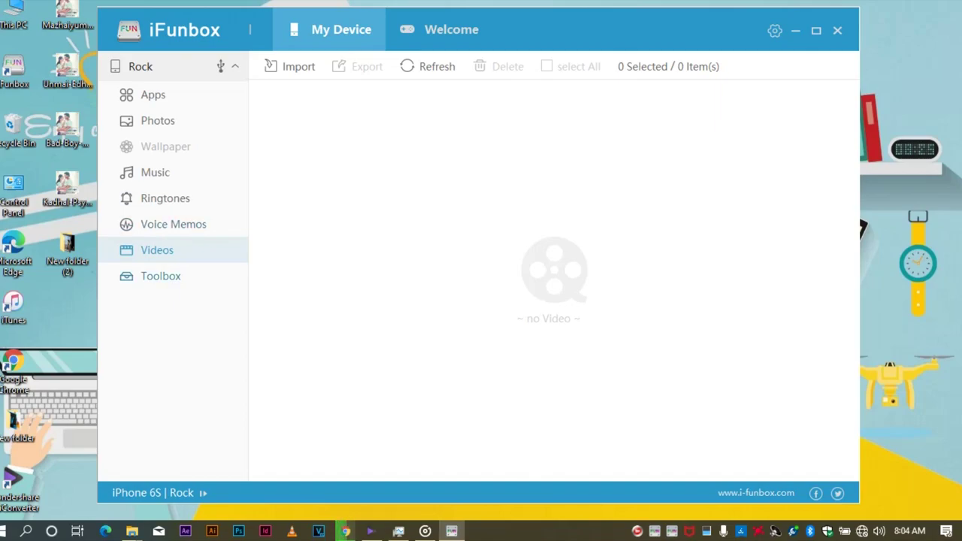
pyautogui.click(160, 276)
pyautogui.click(554, 172)
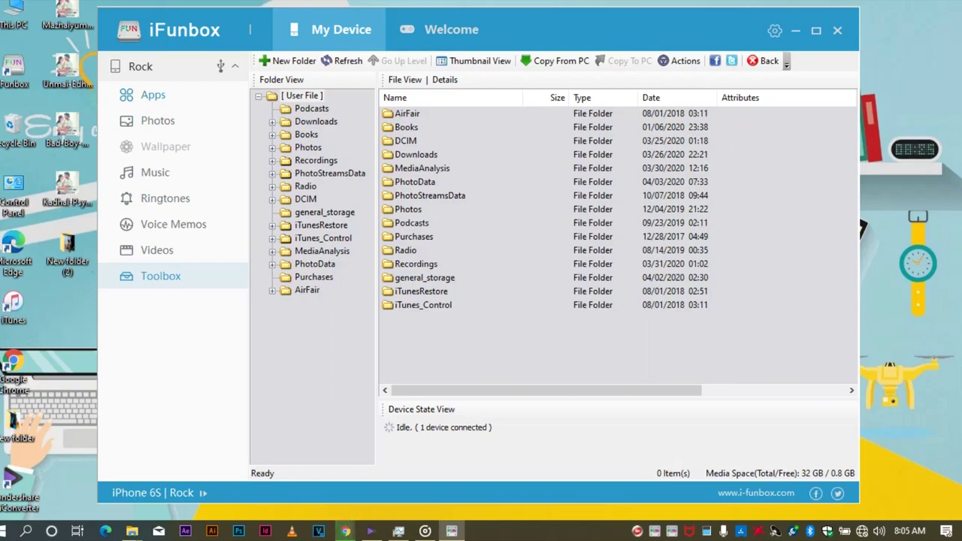
pyautogui.click(153, 94)
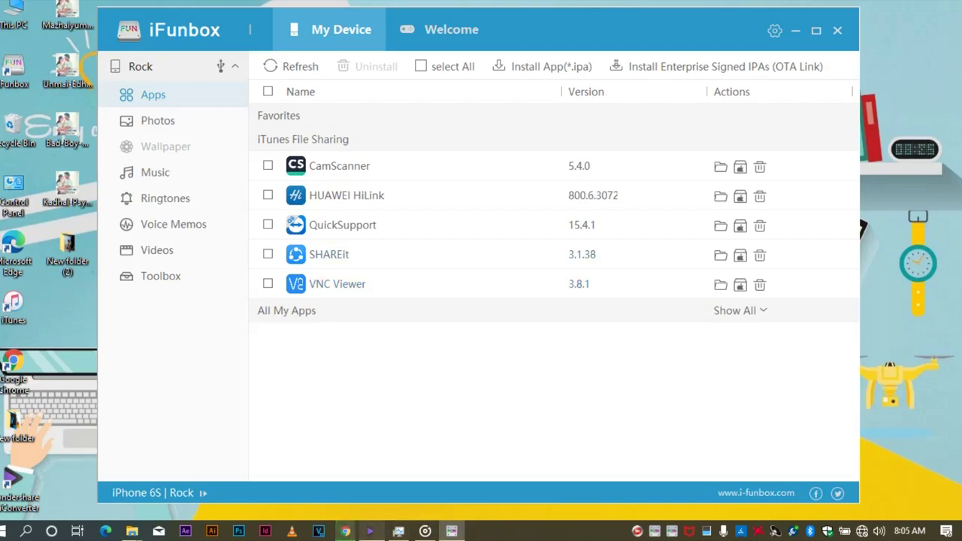
pyautogui.moveTo(369, 530)
pyautogui.click(369, 466)
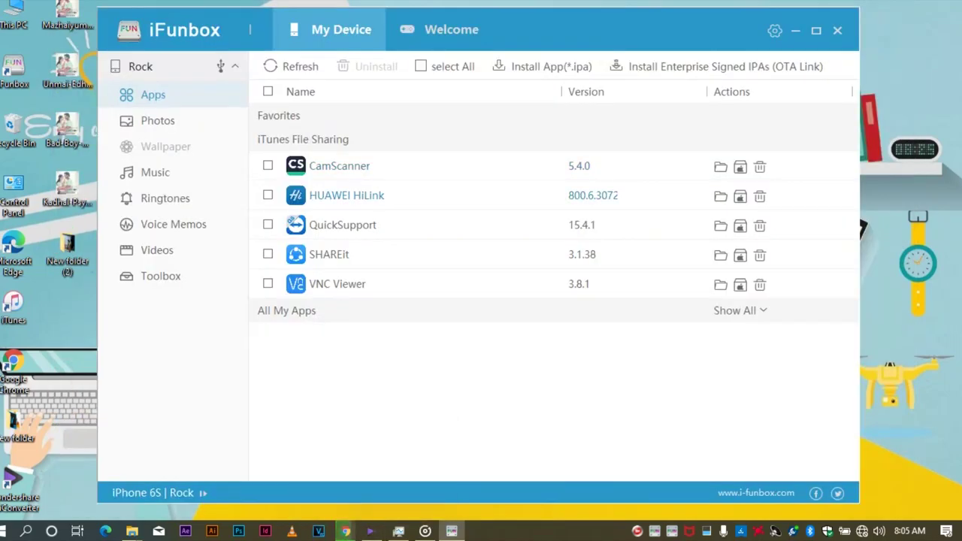
pyautogui.moveTo(370, 531)
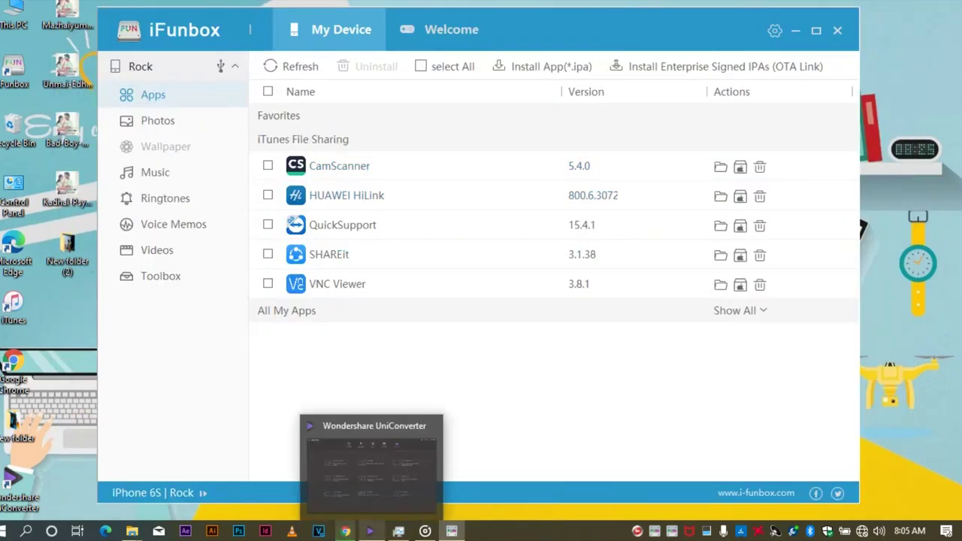
pyautogui.moveTo(424, 530)
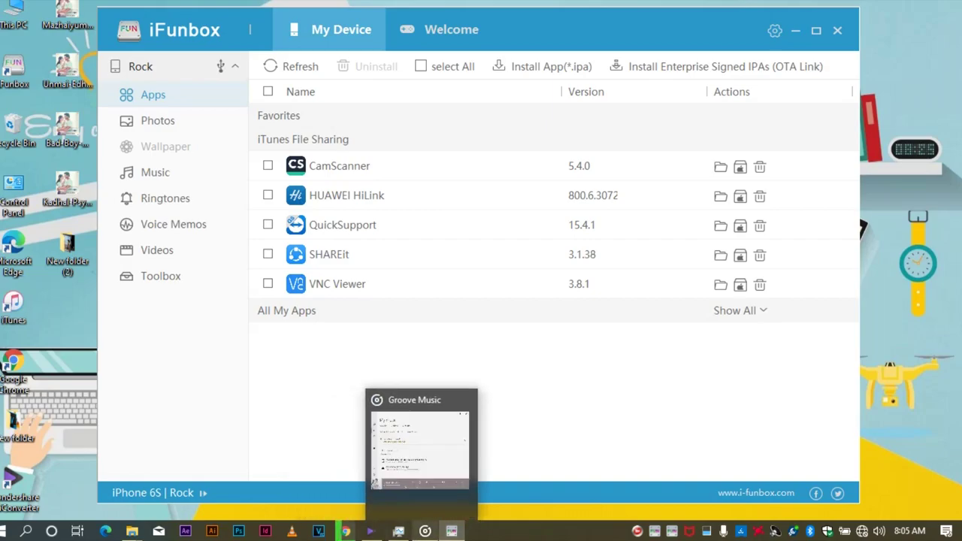